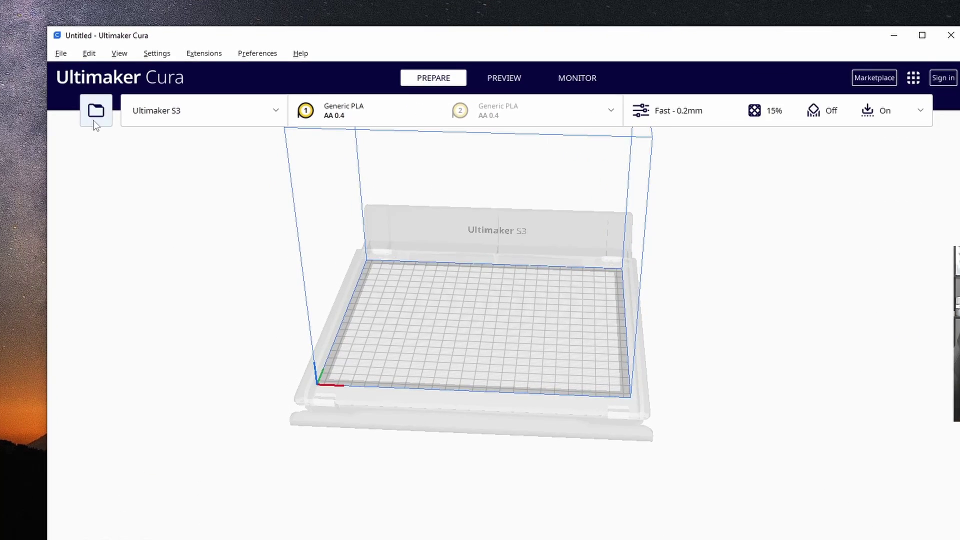
- Open Go Base.stl and go_arrow.stl together and select each model on the build plate
{"action": "left_click", "coordinate": [95, 122]}
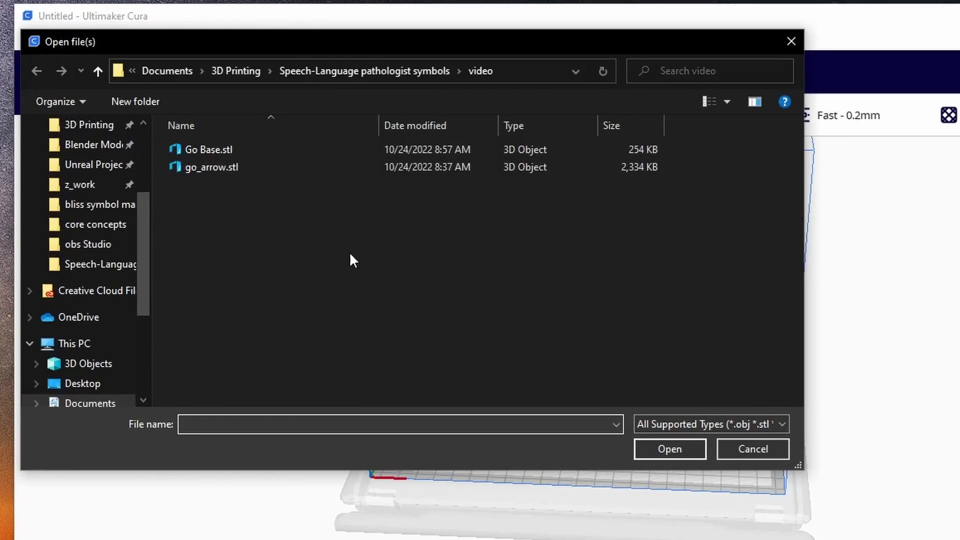
{"action": "left_click_drag", "start_coordinate": [266, 276], "coordinate": [263, 151]}
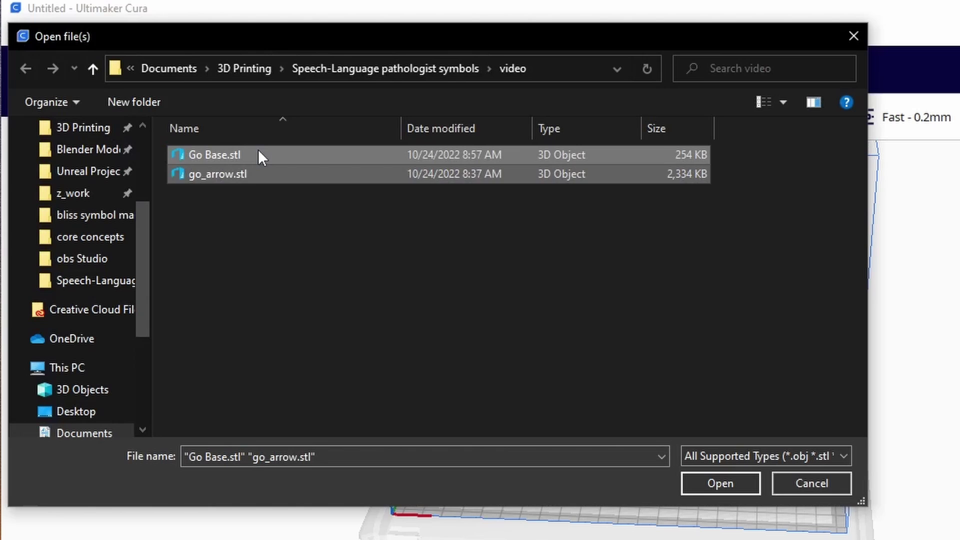
{"action": "left_click", "coordinate": [720, 484]}
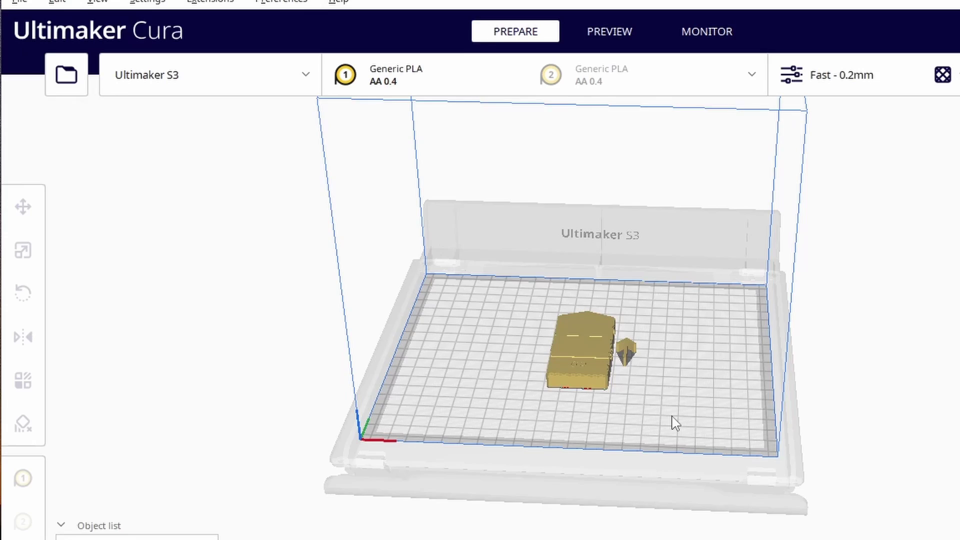
{"action": "scroll", "coordinate": [636, 373], "scroll_direction": "up", "scroll_amount": 5}
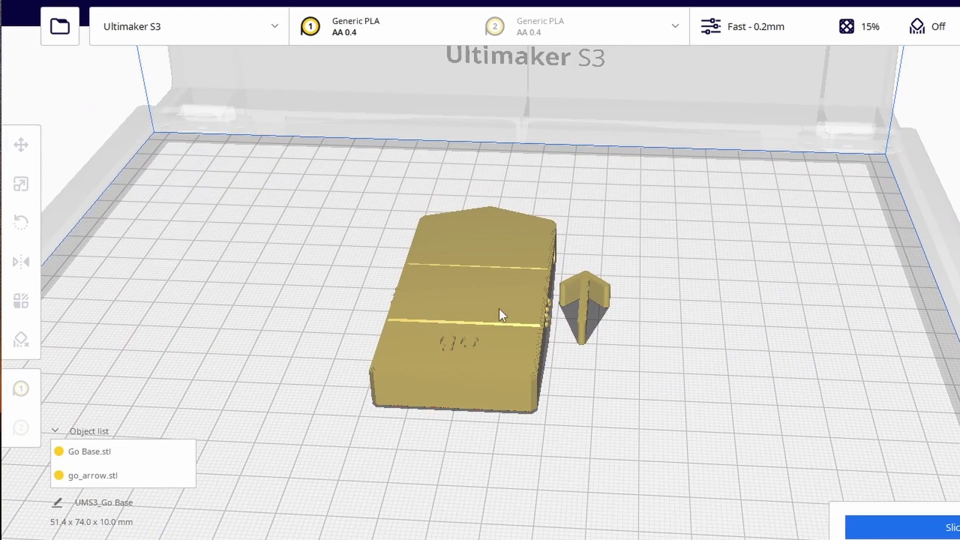
{"action": "left_click", "coordinate": [501, 315]}
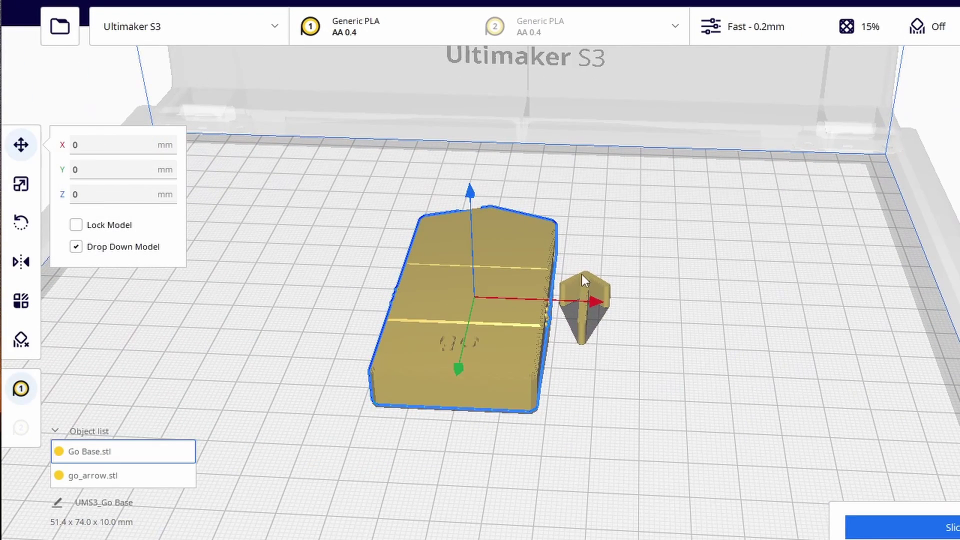
{"action": "left_click", "coordinate": [581, 280]}
{"action": "left_click", "coordinate": [527, 294]}
{"action": "left_click", "coordinate": [605, 299]}
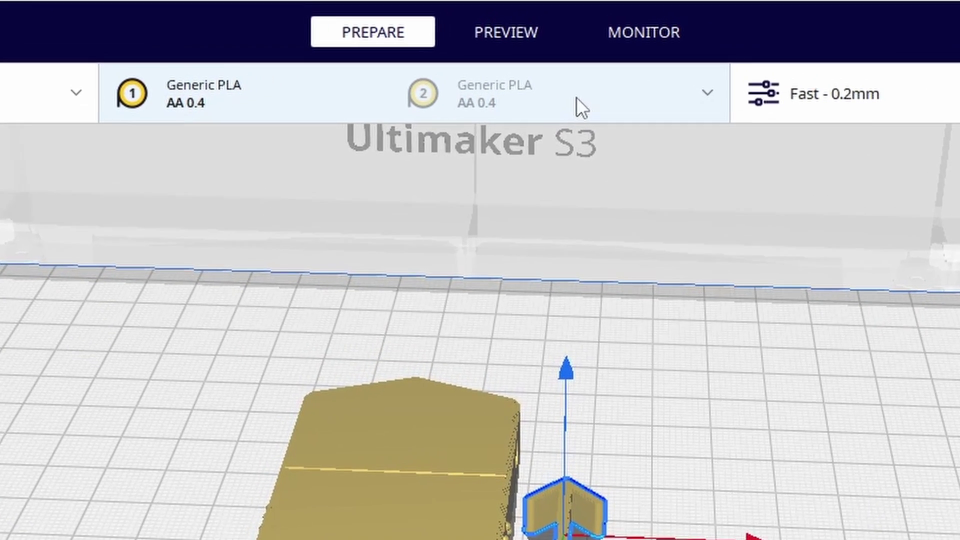
- Enable extruder 2 with Ultimaker Black PLA and keep the customized profile changes
{"action": "left_click", "coordinate": [579, 106]}
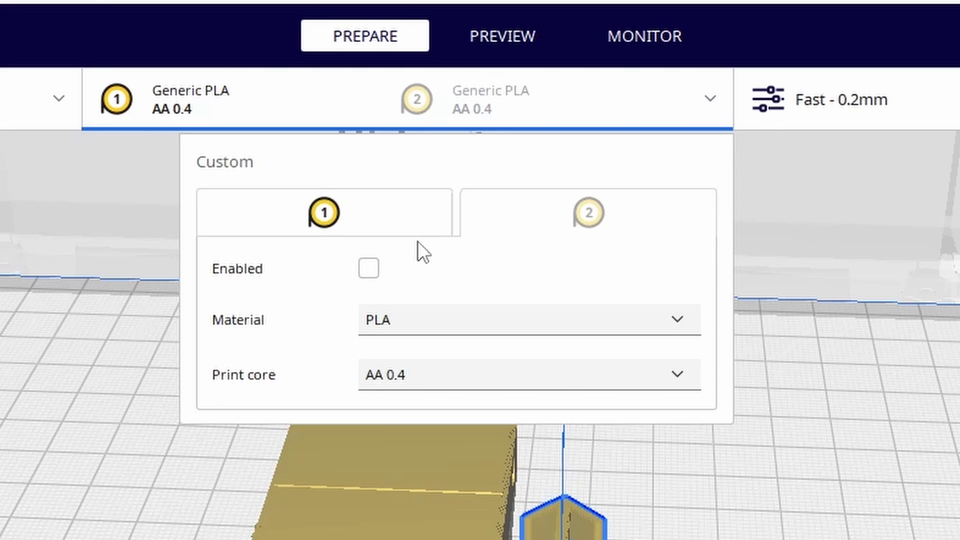
{"action": "left_click", "coordinate": [370, 268]}
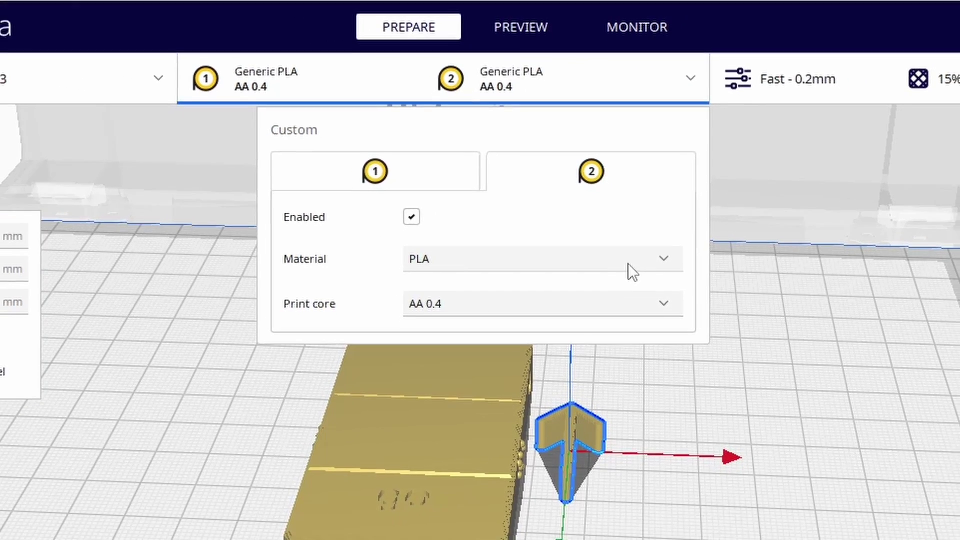
{"action": "left_click", "coordinate": [646, 250]}
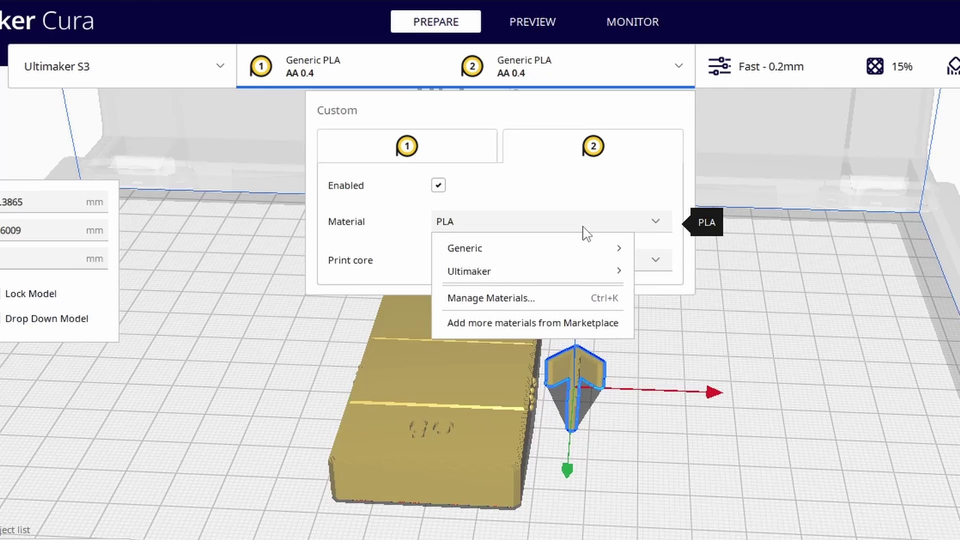
{"action": "mouse_move", "coordinate": [571, 260]}
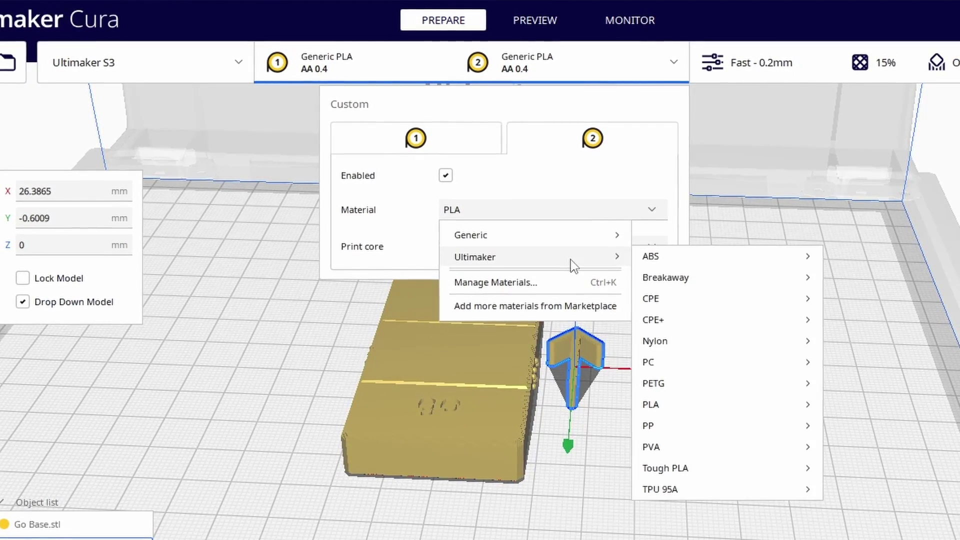
{"action": "mouse_move", "coordinate": [682, 404]}
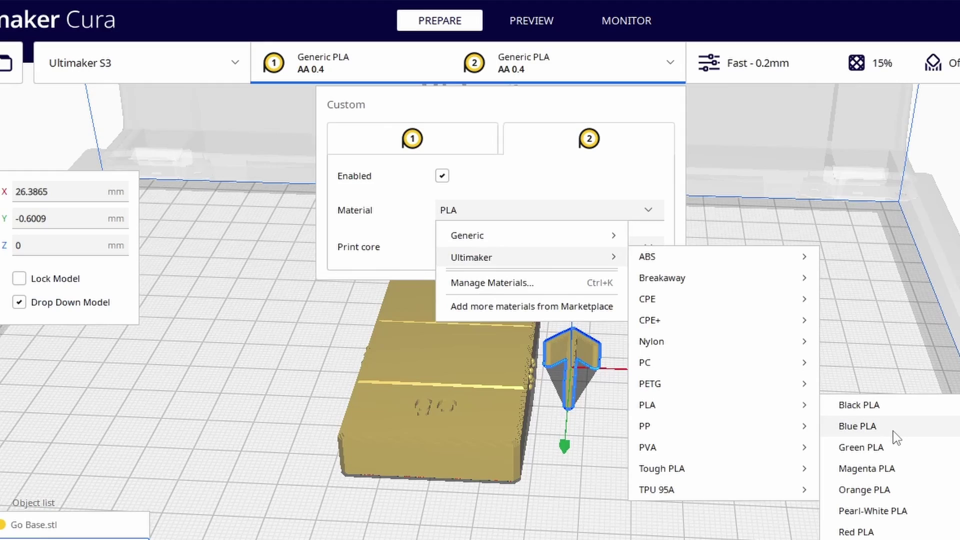
{"action": "left_click", "coordinate": [893, 407]}
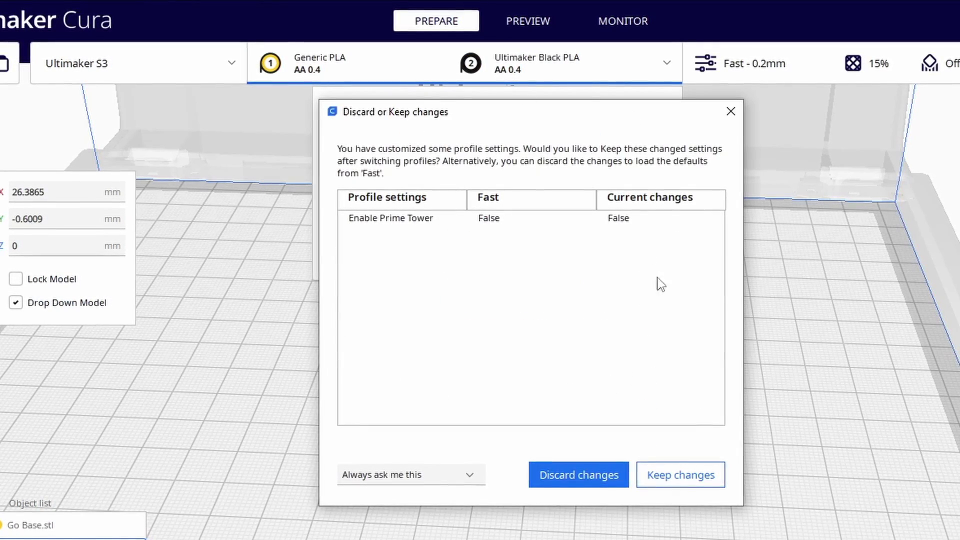
{"action": "left_click_drag", "start_coordinate": [438, 113], "coordinate": [681, 135]}
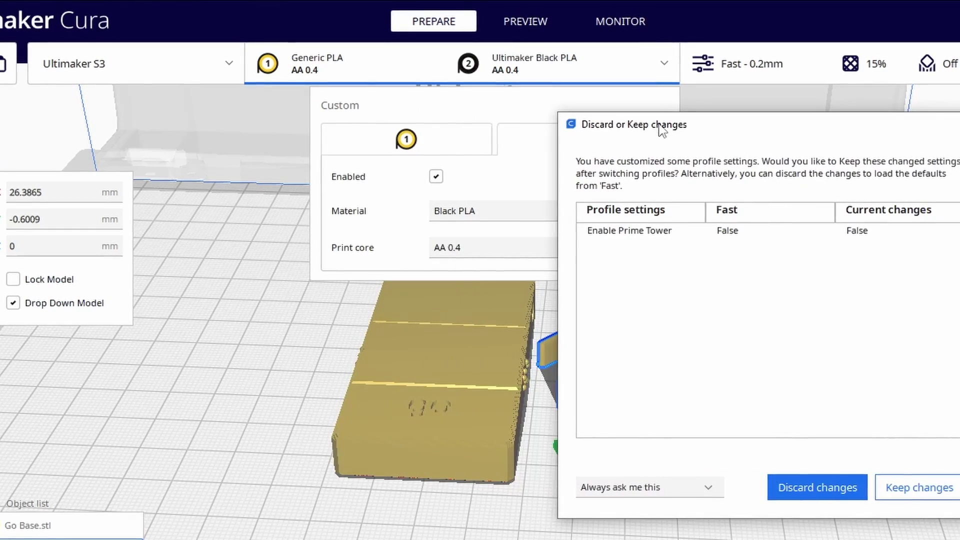
{"action": "left_click", "coordinate": [907, 487]}
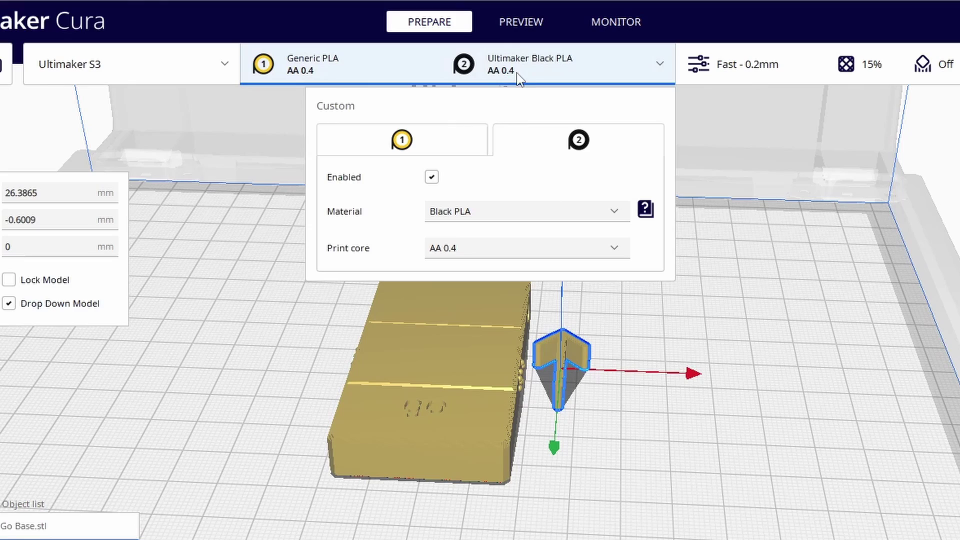
- Assign go_arrow.stl to extruder 2 so it shows black, leaving Go Base on extruder 1
{"action": "left_click", "coordinate": [544, 75]}
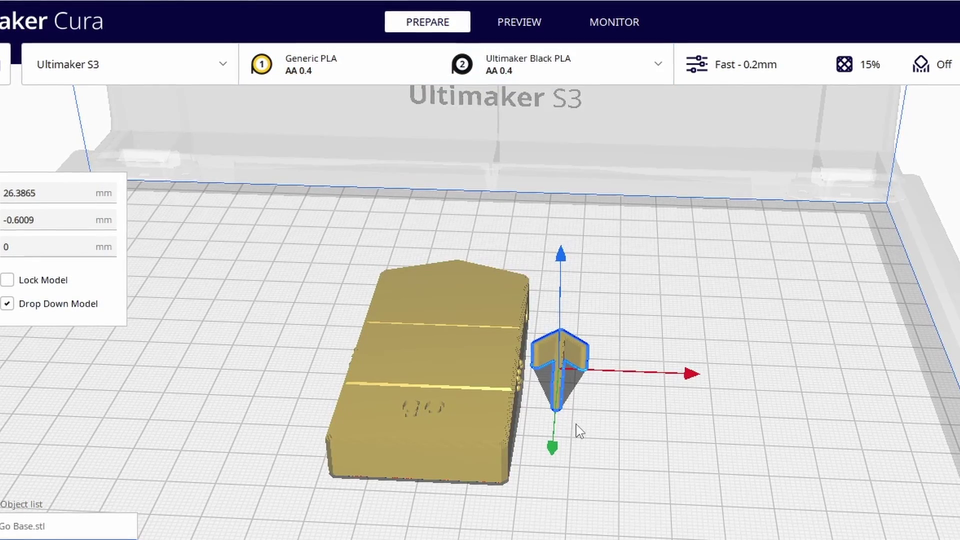
{"action": "left_click", "coordinate": [480, 366]}
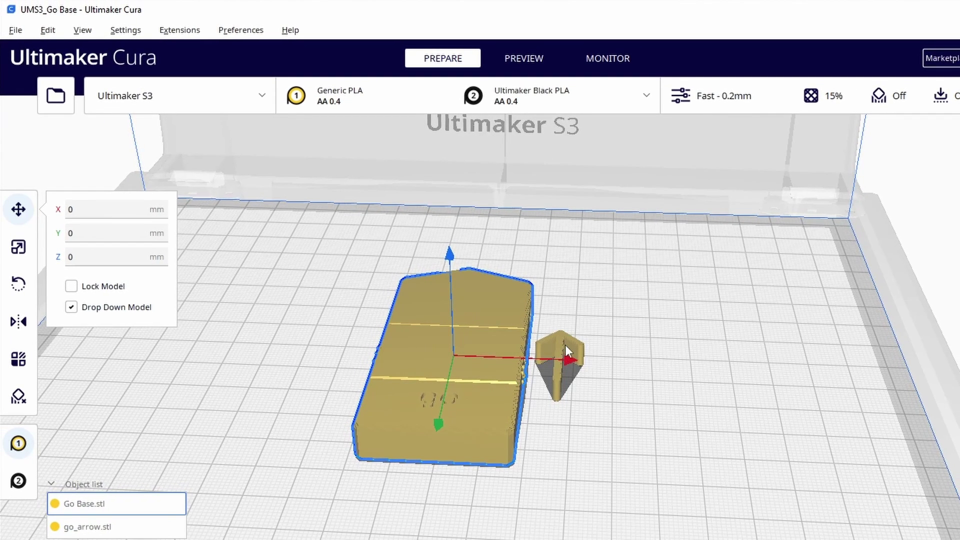
{"action": "left_click", "coordinate": [565, 348]}
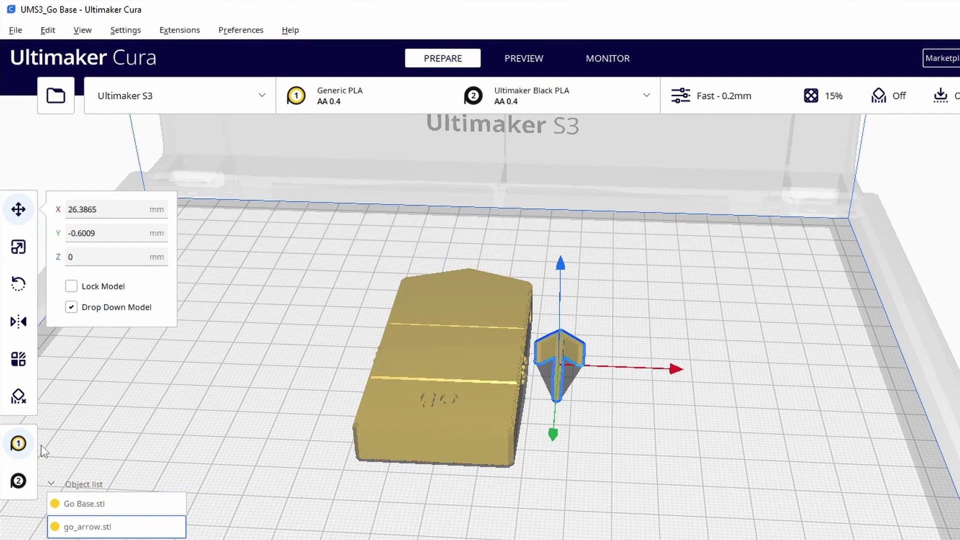
{"action": "left_click", "coordinate": [20, 485]}
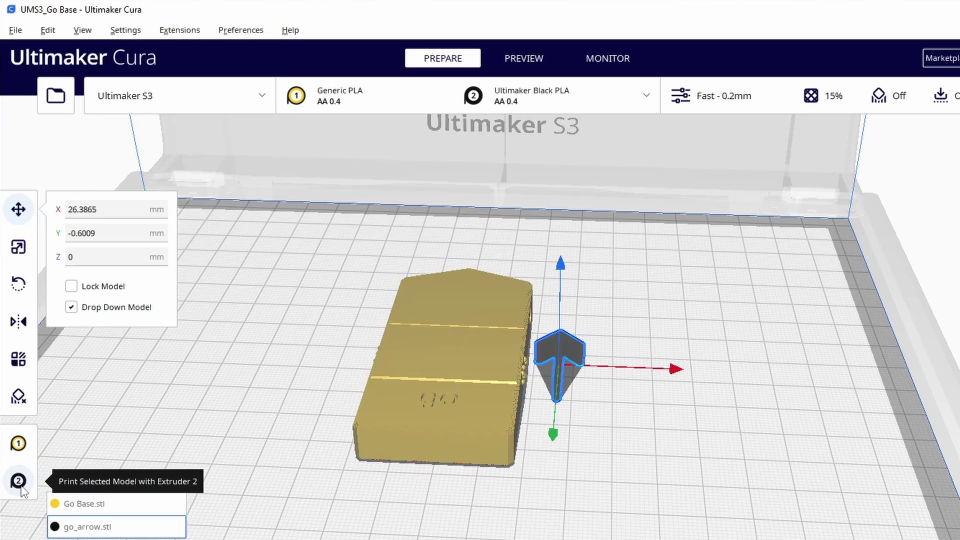
{"action": "left_click", "coordinate": [591, 453]}
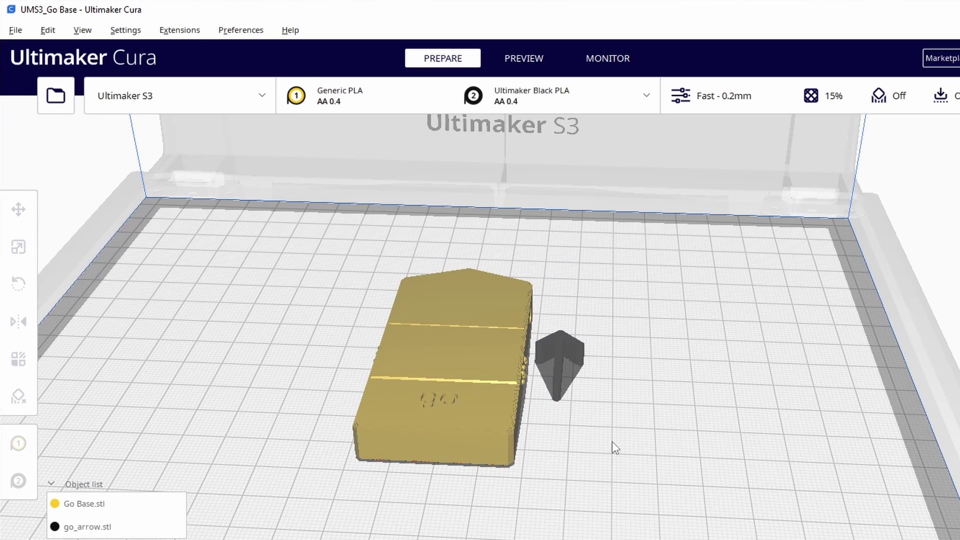
{"action": "left_click", "coordinate": [432, 348]}
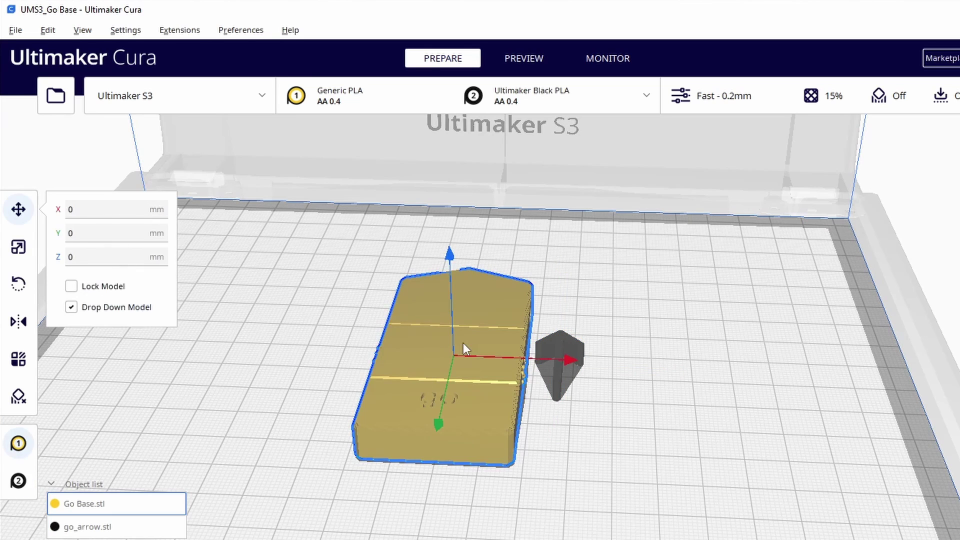
{"action": "left_click", "coordinate": [575, 353]}
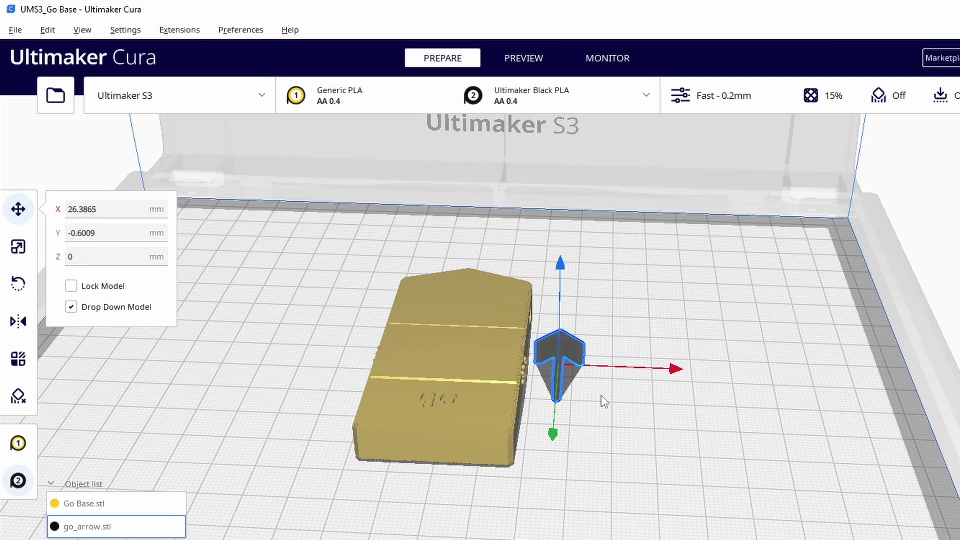
- Scale the arrow's Z height to 2 mm (32.26%), keeping X and Y at 100%
{"action": "right_click_drag", "start_coordinate": [620, 407], "coordinate": [357, 361]}
{"action": "right_click_drag", "start_coordinate": [532, 464], "coordinate": [543, 447]}
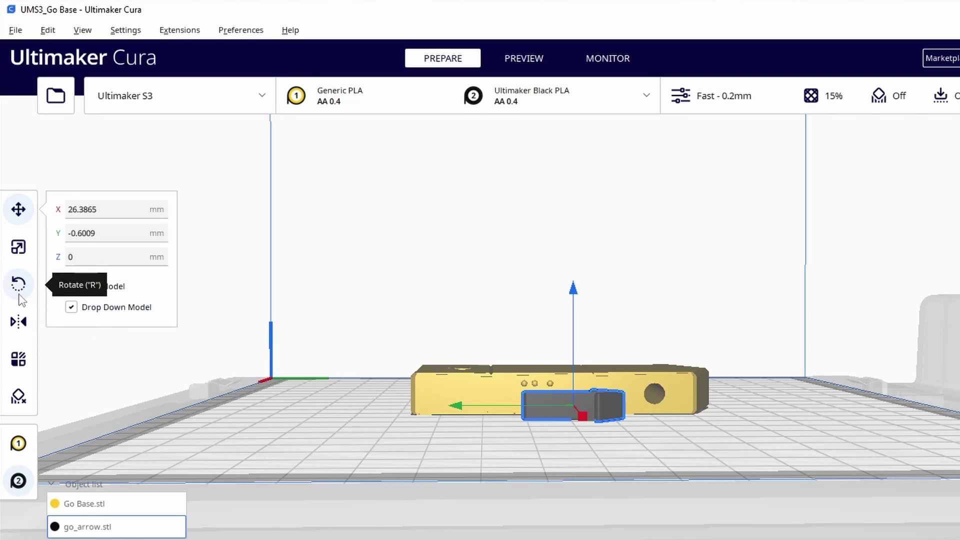
{"action": "left_click", "coordinate": [20, 249]}
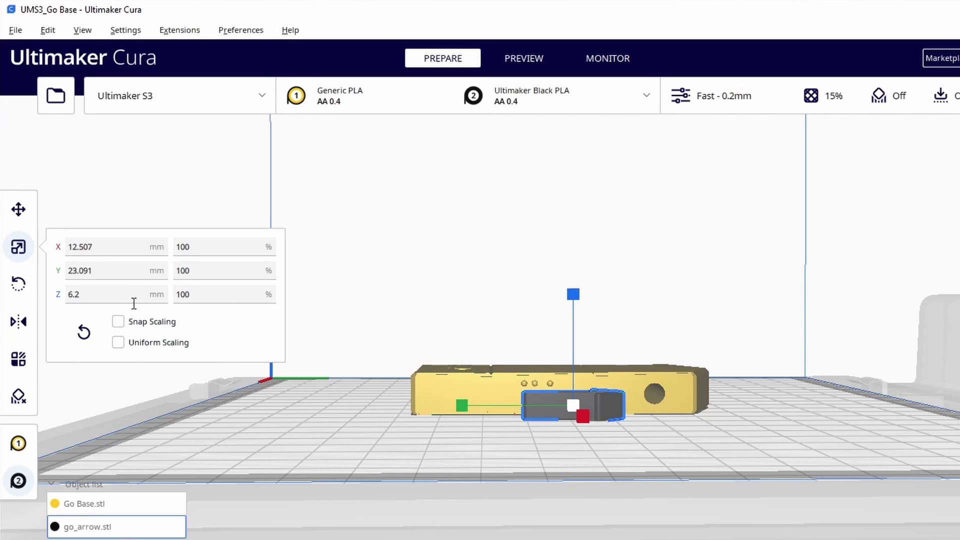
{"action": "left_click", "coordinate": [71, 294]}
{"action": "key", "text": "Return"}
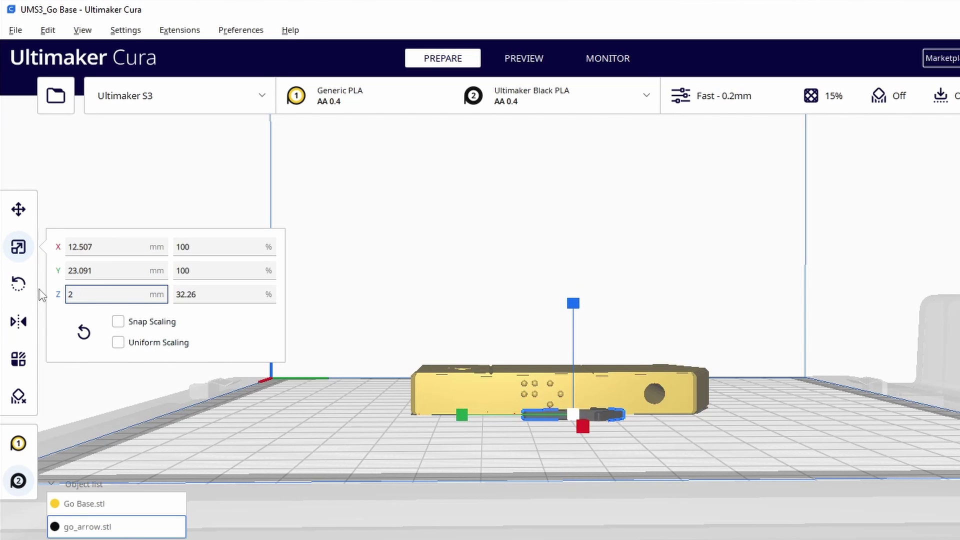
{"action": "left_click", "coordinate": [766, 468]}
{"action": "right_click_drag", "start_coordinate": [709, 465], "coordinate": [722, 494]}
{"action": "left_click", "coordinate": [616, 423]}
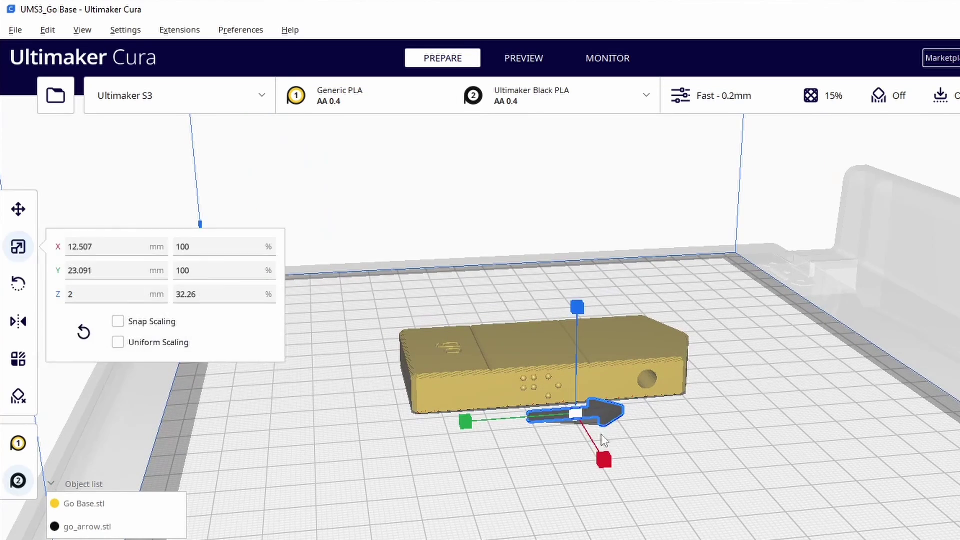
- Rotate the flattened arrow about the Z axis with the Rotate tool (R)
{"action": "key", "text": "r"}
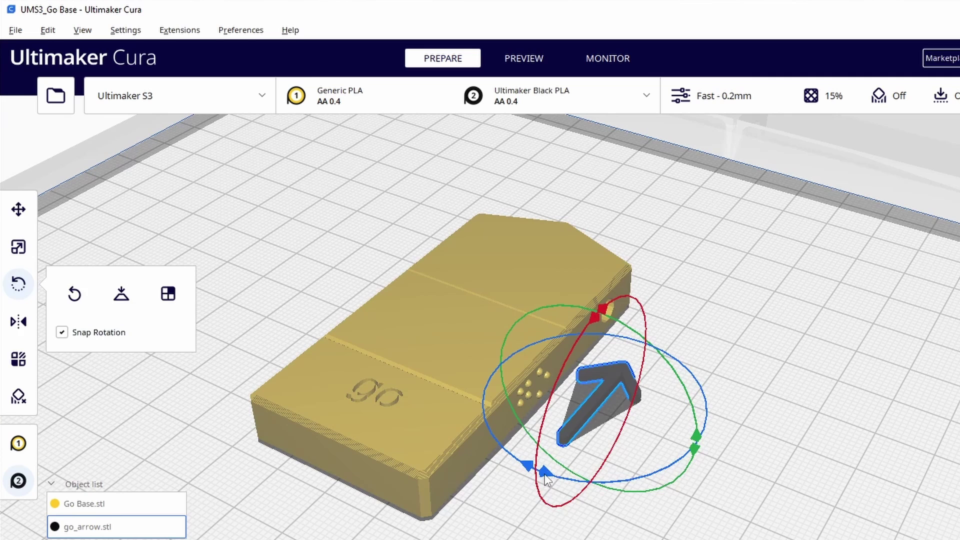
{"action": "left_click_drag", "start_coordinate": [546, 479], "coordinate": [467, 356]}
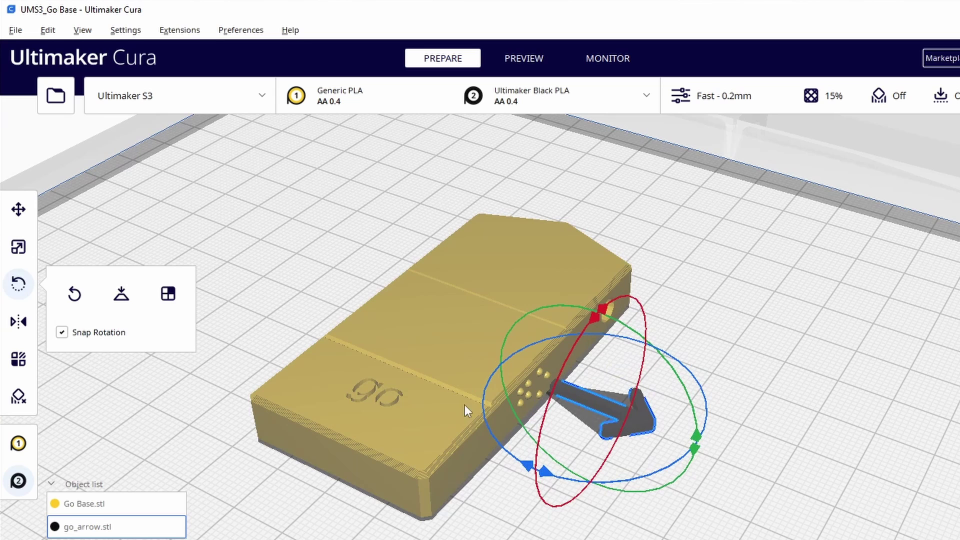
- Move the arrow to Z 10 and X 0 so it is centred above the base
{"action": "left_click", "coordinate": [19, 210]}
{"action": "right_click_drag", "start_coordinate": [250, 338], "coordinate": [366, 413]}
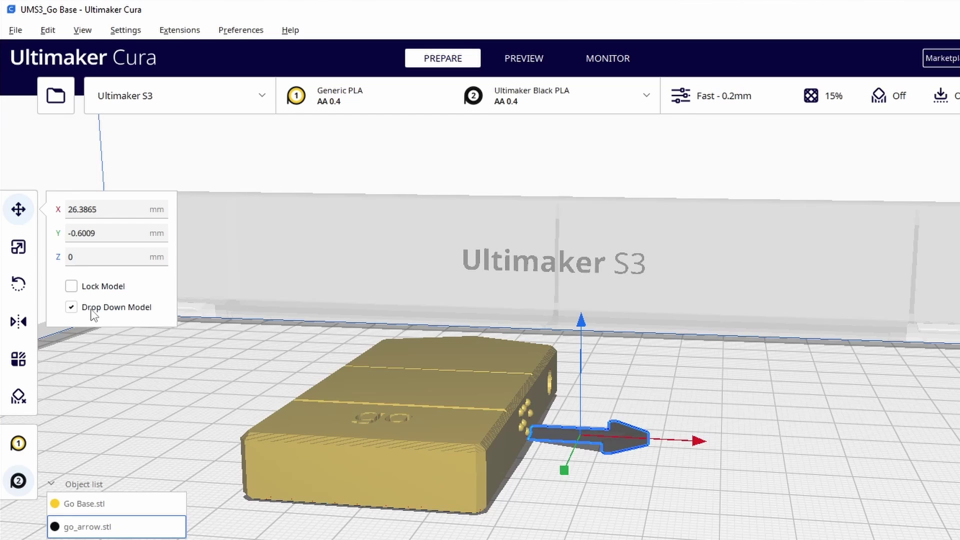
{"action": "left_click", "coordinate": [107, 256]}
{"action": "type", "text": "10"}
{"action": "key", "text": "Return"}
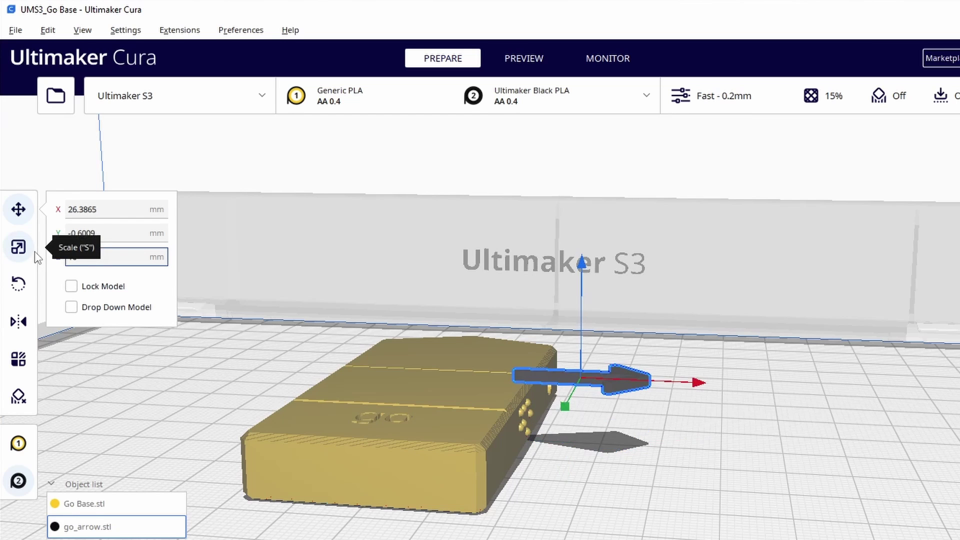
{"action": "right_click_drag", "start_coordinate": [563, 425], "coordinate": [619, 465]}
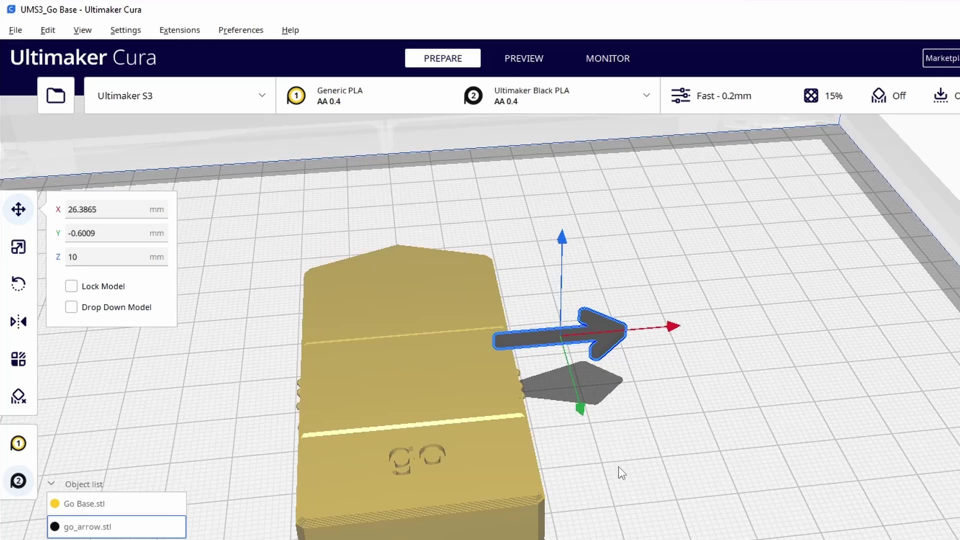
{"action": "left_click", "coordinate": [92, 209]}
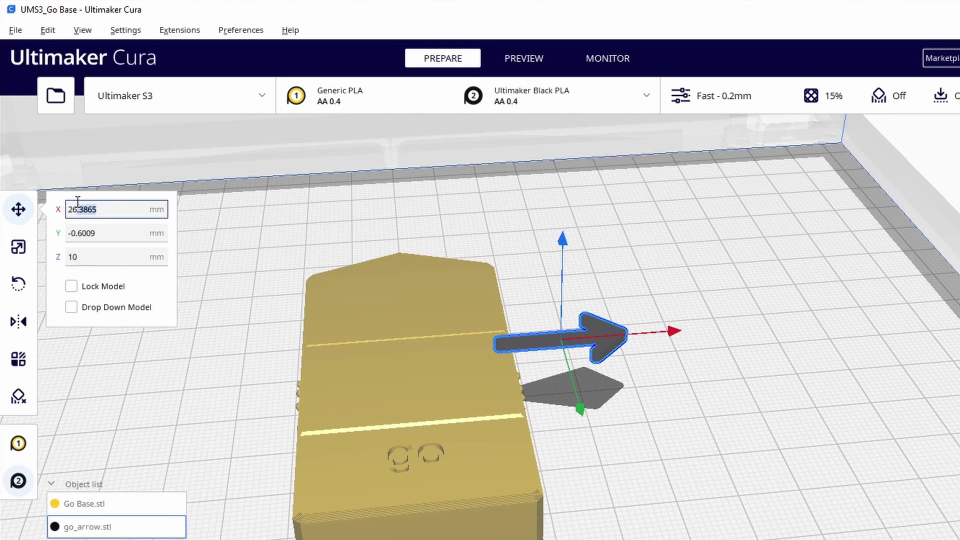
{"action": "left_click_drag", "start_coordinate": [107, 207], "coordinate": [33, 210]}
{"action": "key", "text": "Return"}
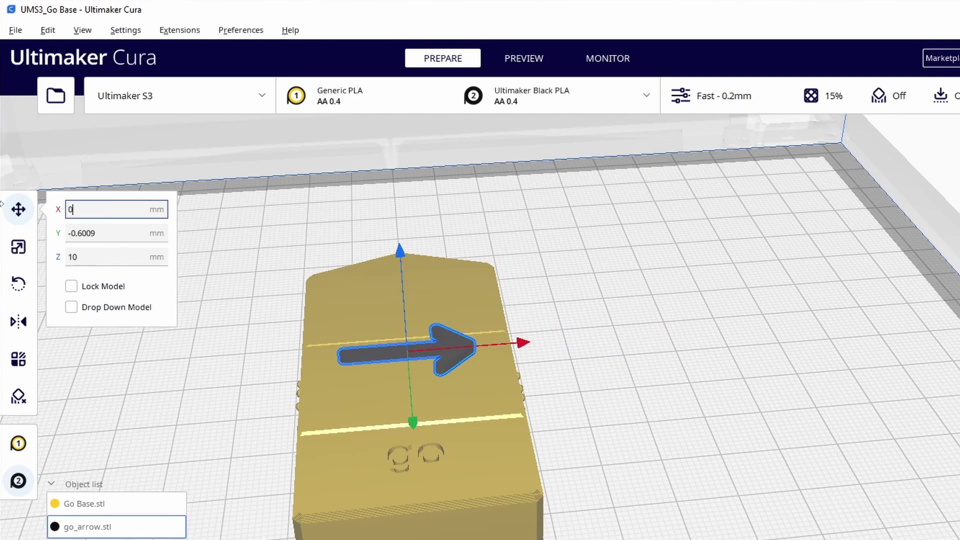
- Set the arrow's Y position to 5 so it sits atop Go Base
{"action": "left_click_drag", "start_coordinate": [113, 226], "coordinate": [25, 228]}
{"action": "type", "text": "0"}
{"action": "key", "text": "Return"}
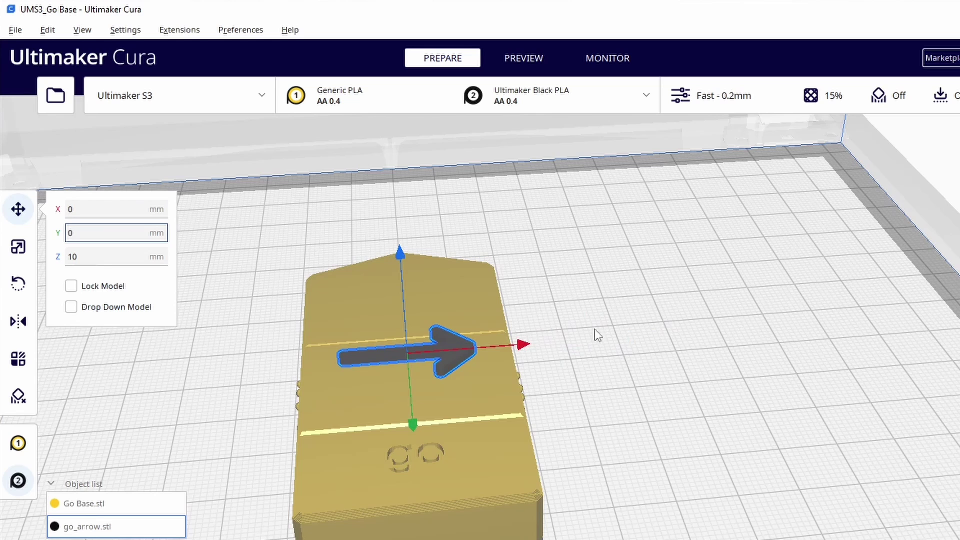
{"action": "right_click_drag", "start_coordinate": [637, 311], "coordinate": [614, 375]}
{"action": "left_click_drag", "start_coordinate": [96, 237], "coordinate": [30, 233]}
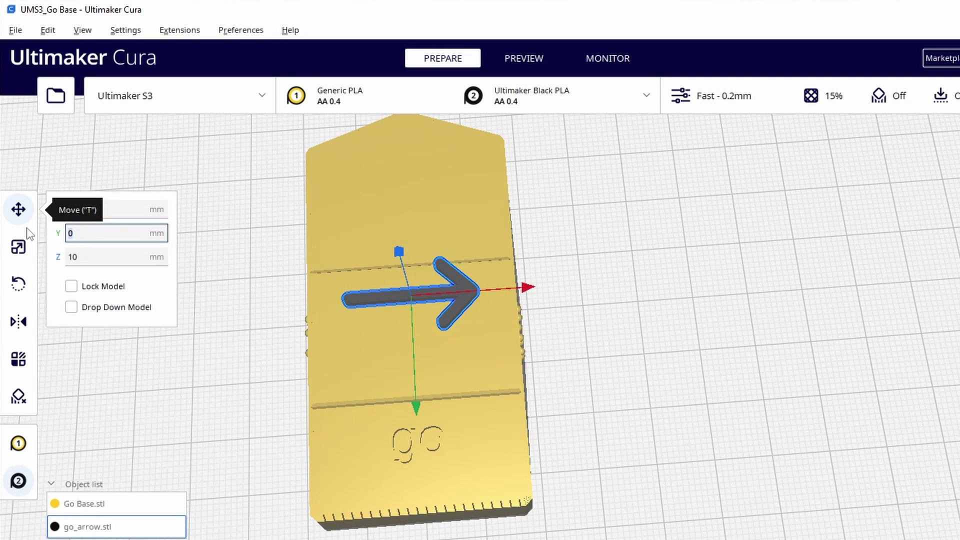
{"action": "type", "text": "5"}
{"action": "key", "text": "Return"}
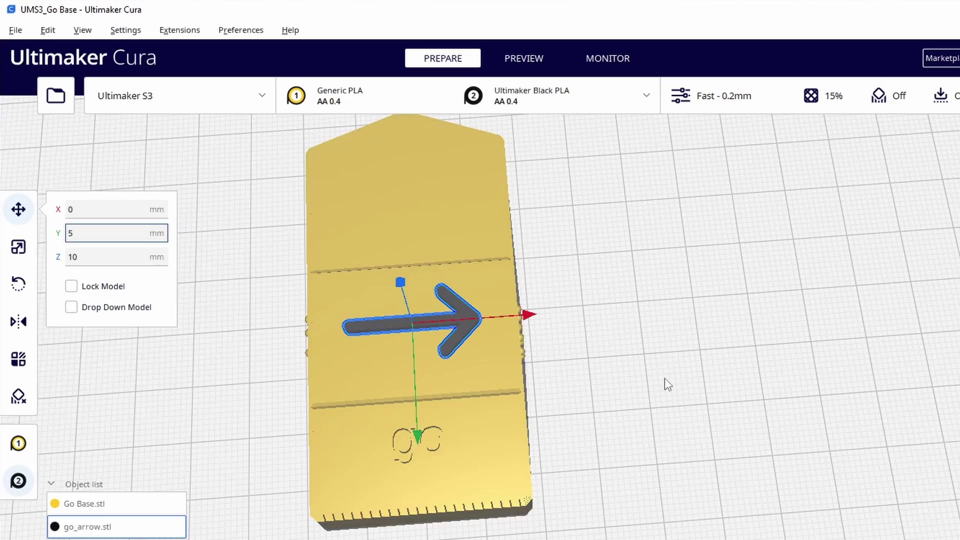
{"action": "right_click_drag", "start_coordinate": [665, 377], "coordinate": [649, 323]}
{"action": "scroll", "coordinate": [629, 394], "scroll_direction": "down", "scroll_amount": 3}
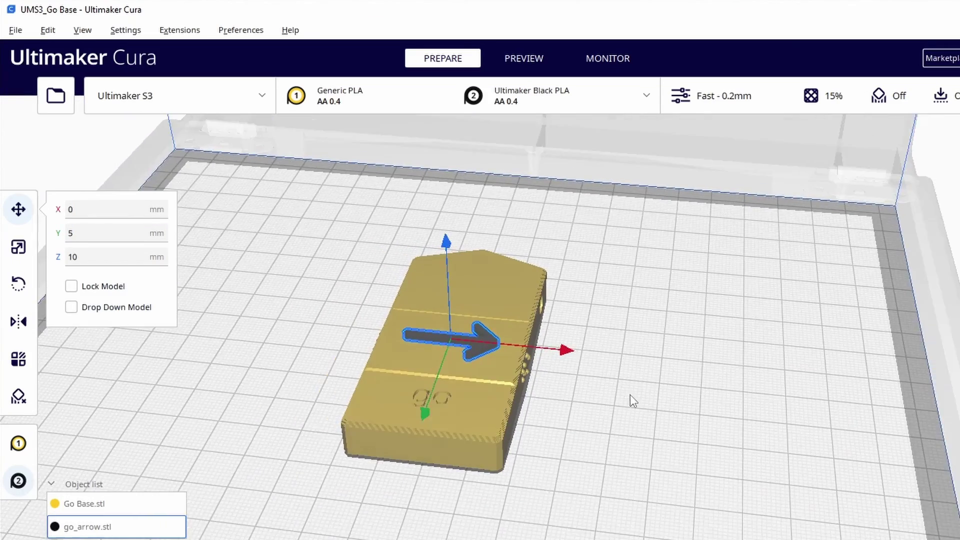
{"action": "right_click_drag", "start_coordinate": [630, 394], "coordinate": [636, 371]}
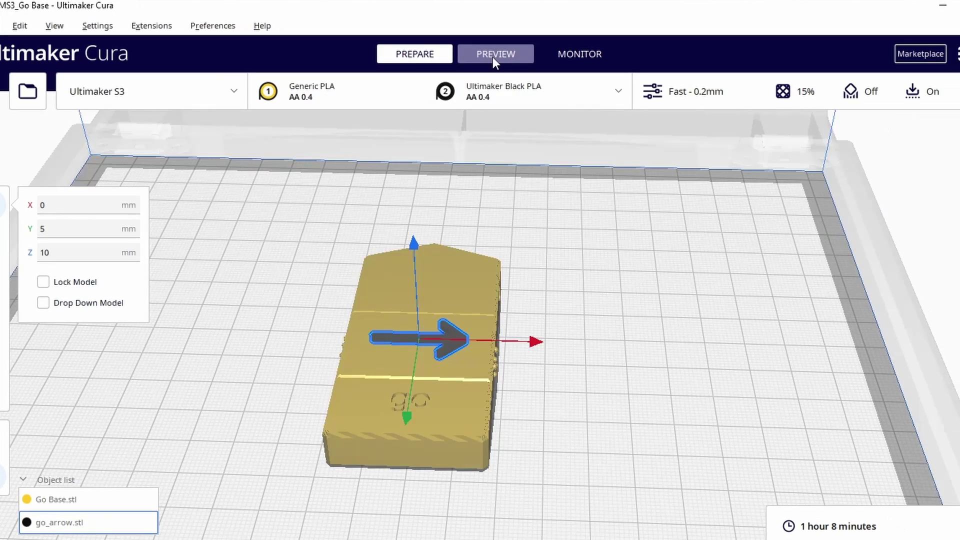
- Switch to Preview with the Material Color scheme, showing the black arrow on the yellow base
{"action": "left_click", "coordinate": [493, 56]}
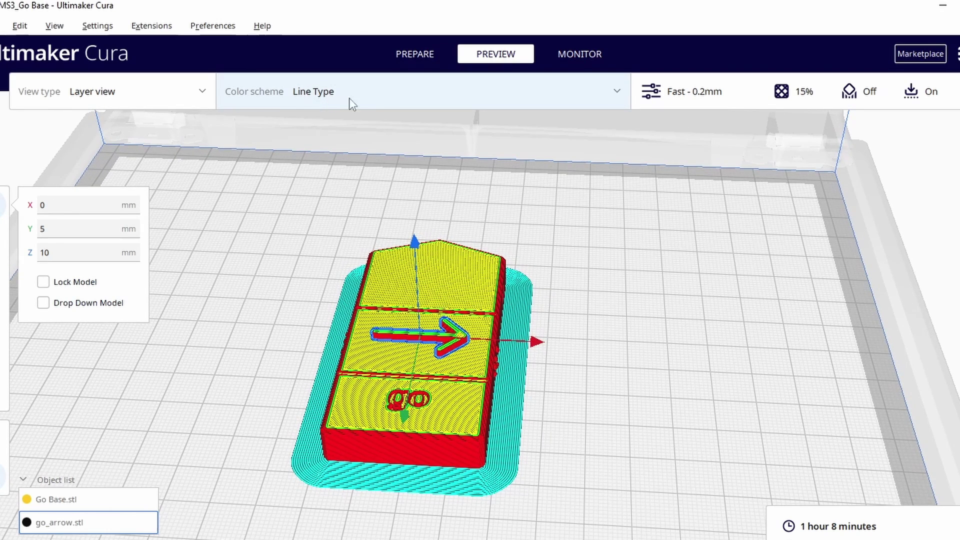
{"action": "left_click", "coordinate": [387, 100]}
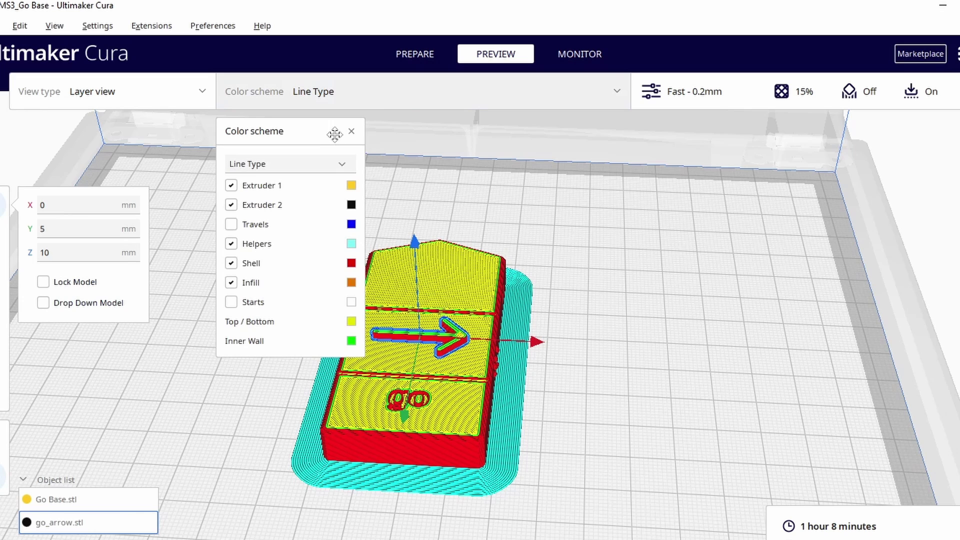
{"action": "left_click", "coordinate": [305, 168]}
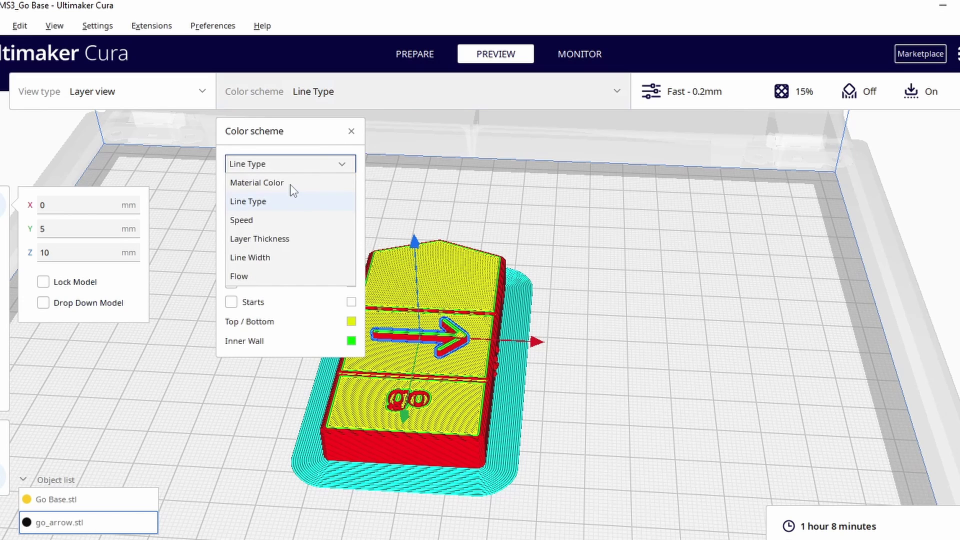
{"action": "left_click", "coordinate": [292, 185]}
{"action": "left_click", "coordinate": [585, 311]}
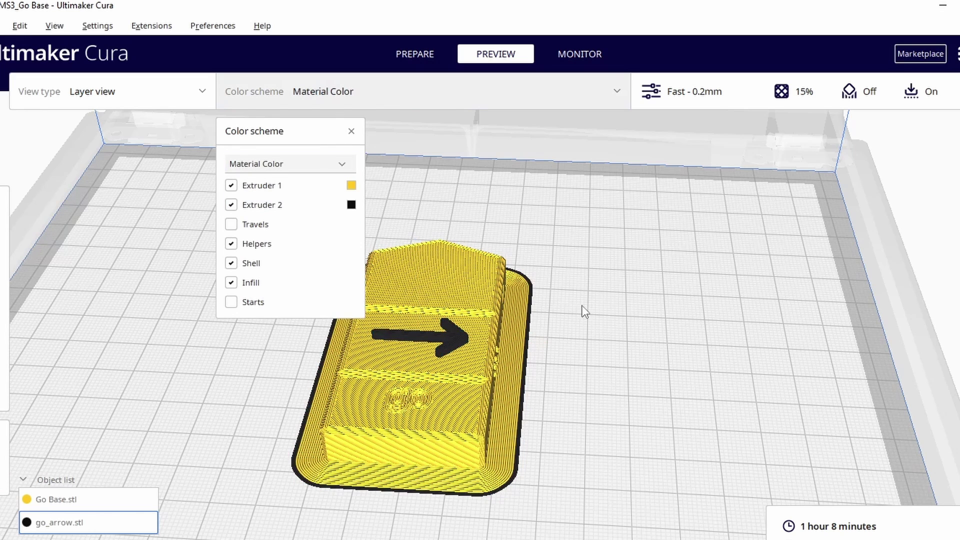
{"action": "left_click", "coordinate": [354, 100]}
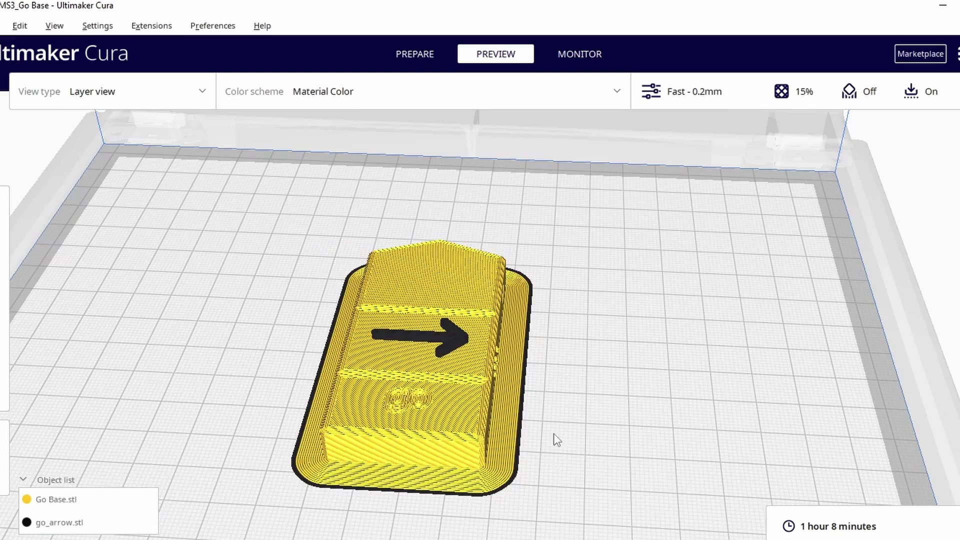
{"action": "right_click_drag", "start_coordinate": [546, 465], "coordinate": [538, 431]}
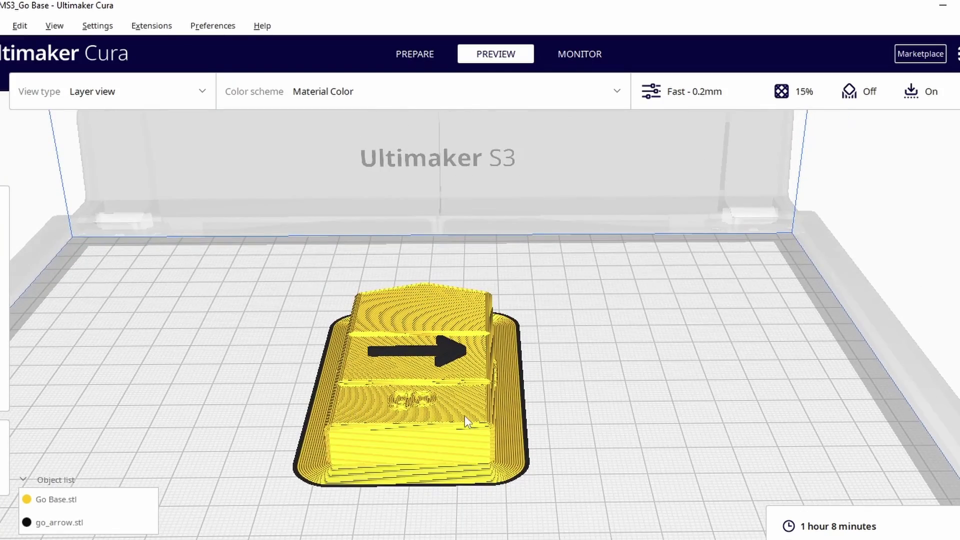
{"action": "scroll", "coordinate": [463, 416], "scroll_direction": "up", "scroll_amount": 2}
{"action": "scroll", "coordinate": [439, 455], "scroll_direction": "up", "scroll_amount": 2}
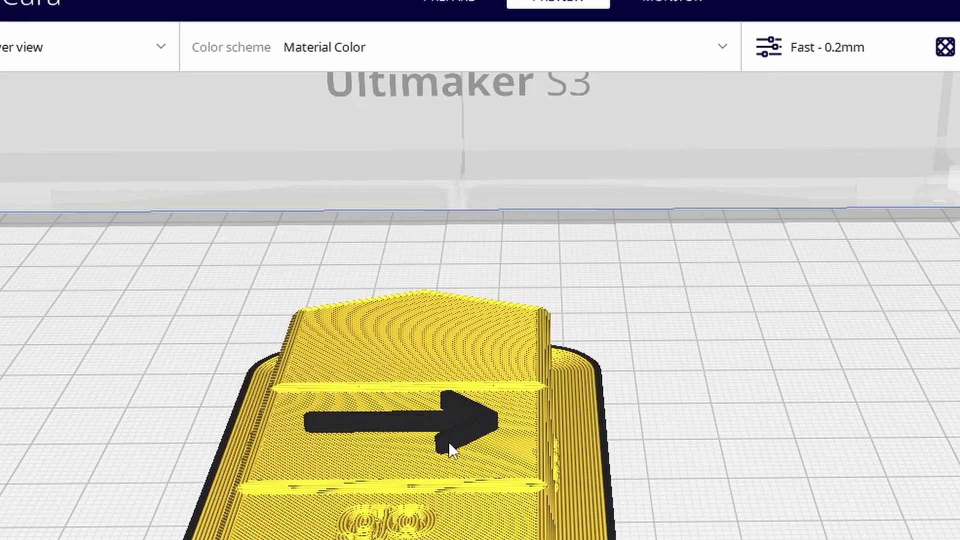
{"action": "mouse_move", "coordinate": [457, 439]}
{"action": "right_mouse_down"}
{"action": "mouse_move", "coordinate": [401, 454]}
{"action": "mouse_move", "coordinate": [467, 455]}
{"action": "right_mouse_up"}
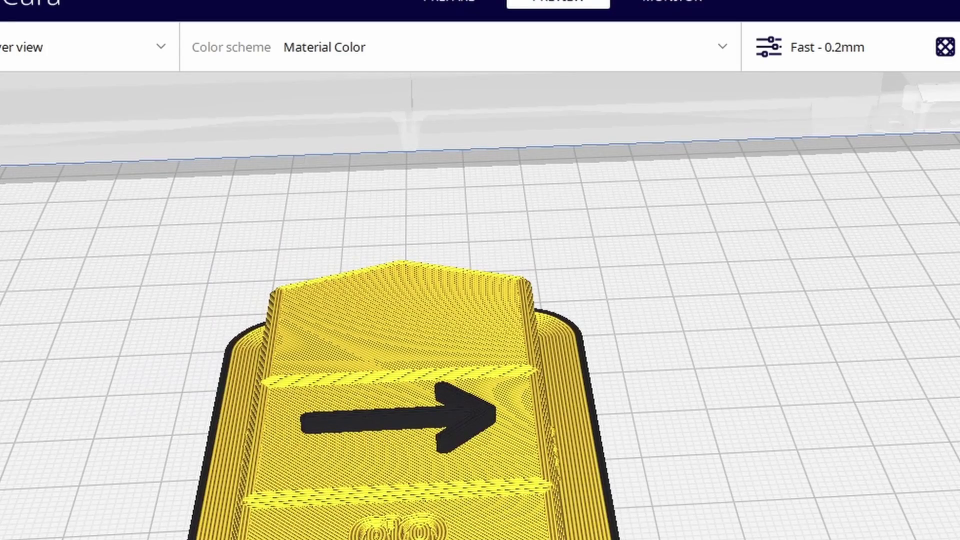
{"action": "scroll", "coordinate": [578, 446], "scroll_direction": "down", "scroll_amount": 2}
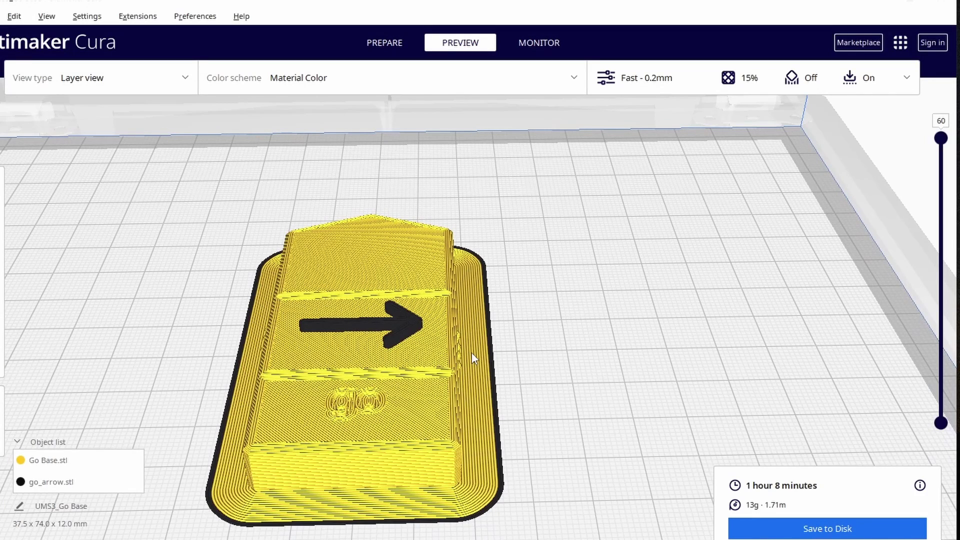
{"action": "mouse_move", "coordinate": [504, 355]}
{"action": "right_mouse_down"}
{"action": "mouse_move", "coordinate": [484, 347]}
{"action": "mouse_move", "coordinate": [484, 331]}
{"action": "mouse_move", "coordinate": [492, 343]}
{"action": "right_mouse_up"}
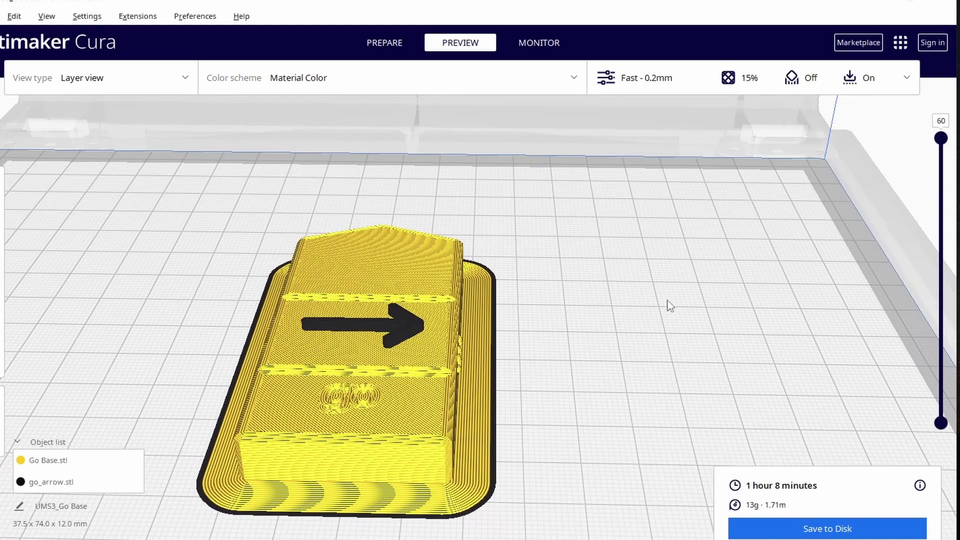
- Enable Prime Tower under Dual Extrusion and reslice, now needing 14 g and 1.82 m
{"action": "left_click", "coordinate": [679, 84]}
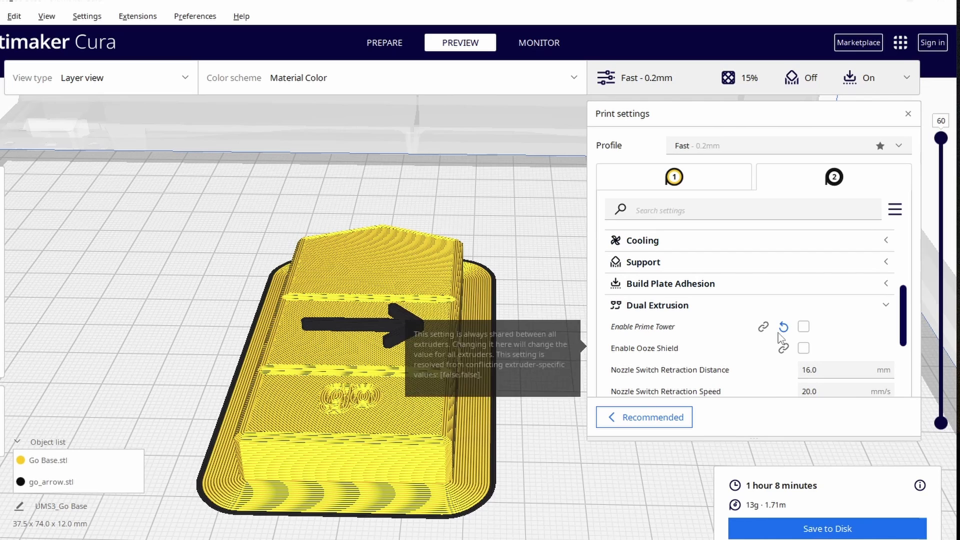
{"action": "left_click", "coordinate": [803, 327]}
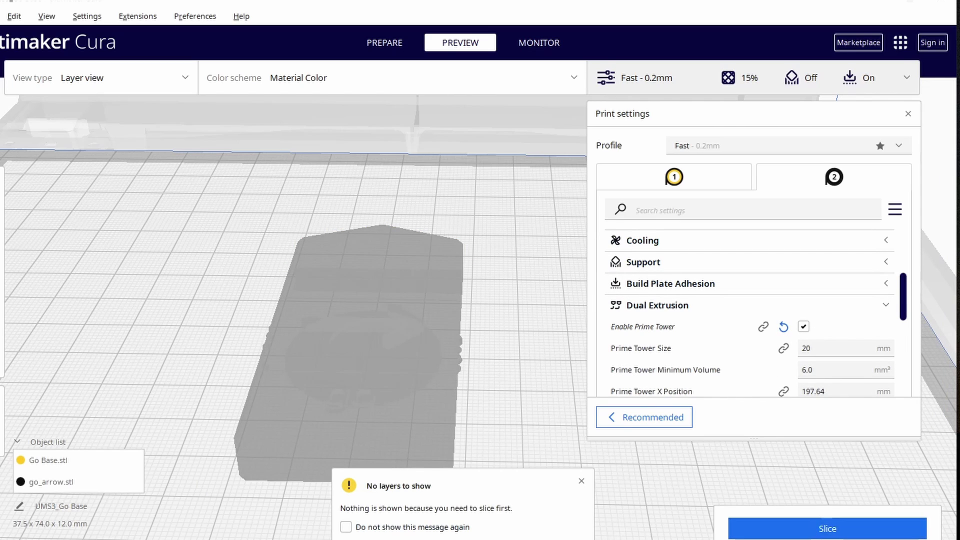
{"action": "left_click", "coordinate": [804, 522]}
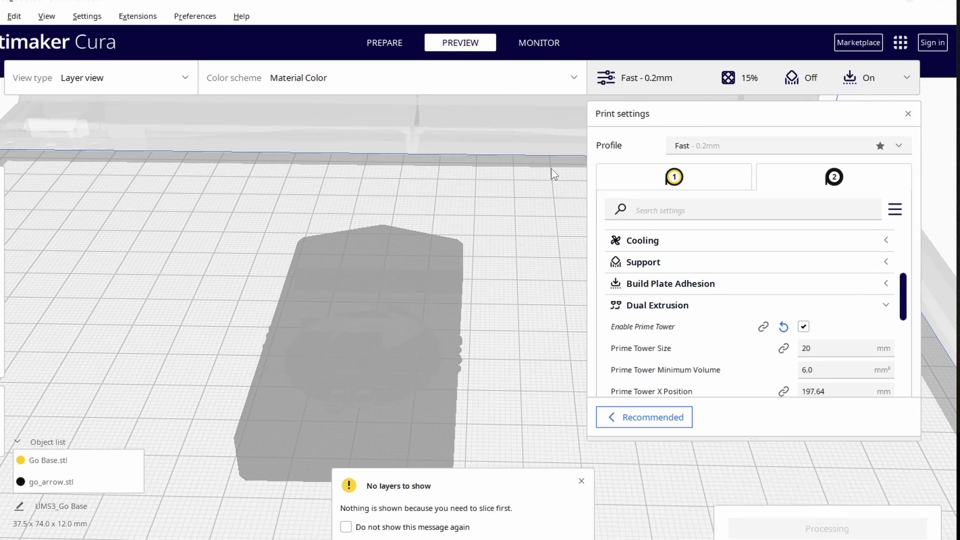
{"action": "left_click", "coordinate": [676, 93]}
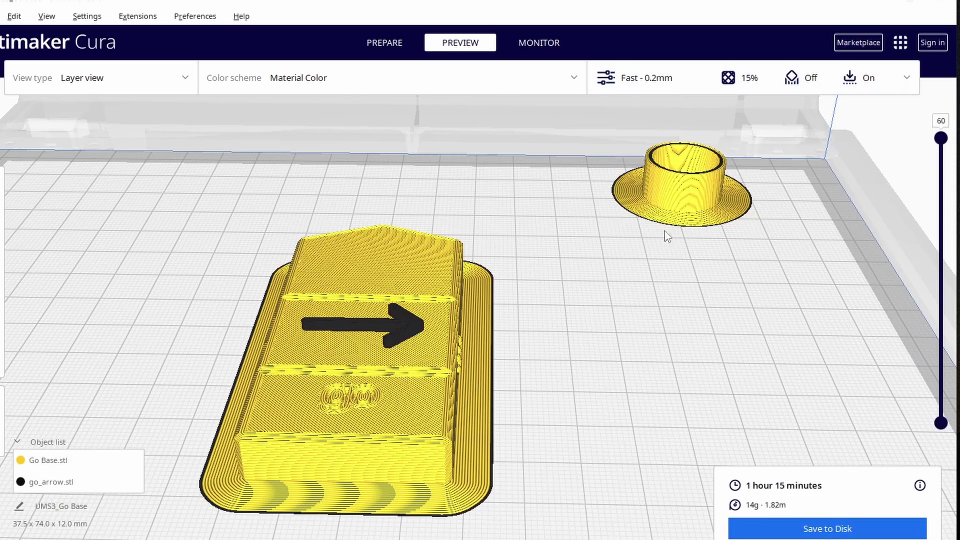
{"action": "right_click_drag", "start_coordinate": [721, 229], "coordinate": [700, 229]}
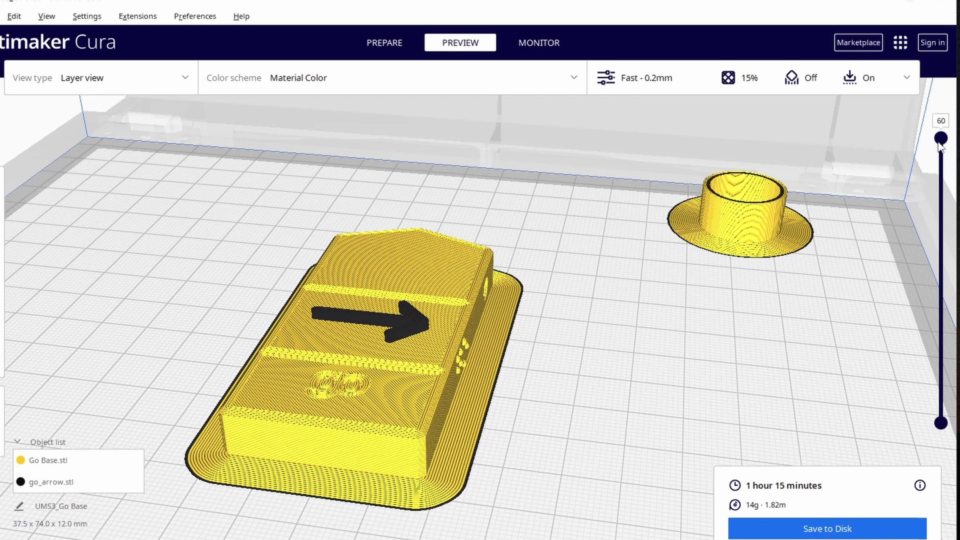
{"action": "left_click_drag", "start_coordinate": [938, 145], "coordinate": [913, 293]}
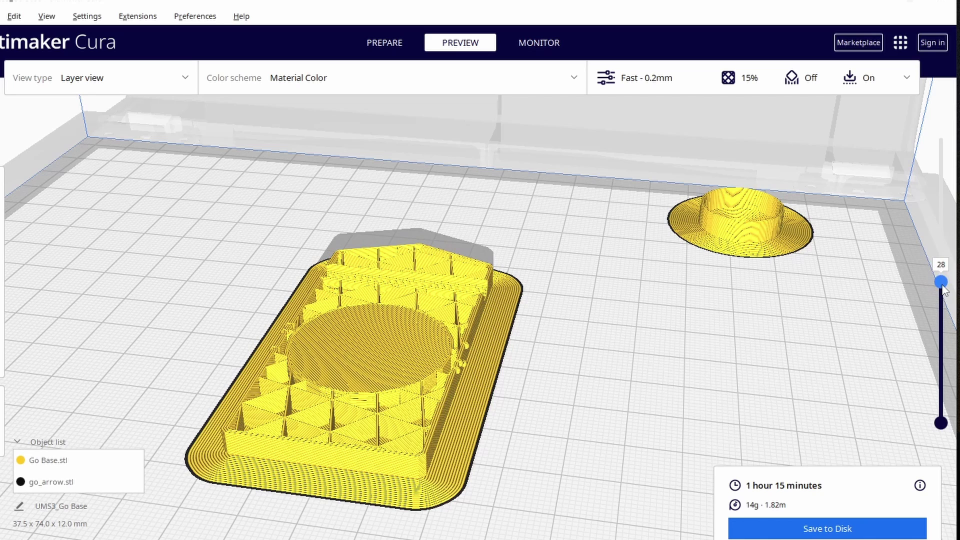
{"action": "left_click_drag", "start_coordinate": [942, 284], "coordinate": [934, 184]}
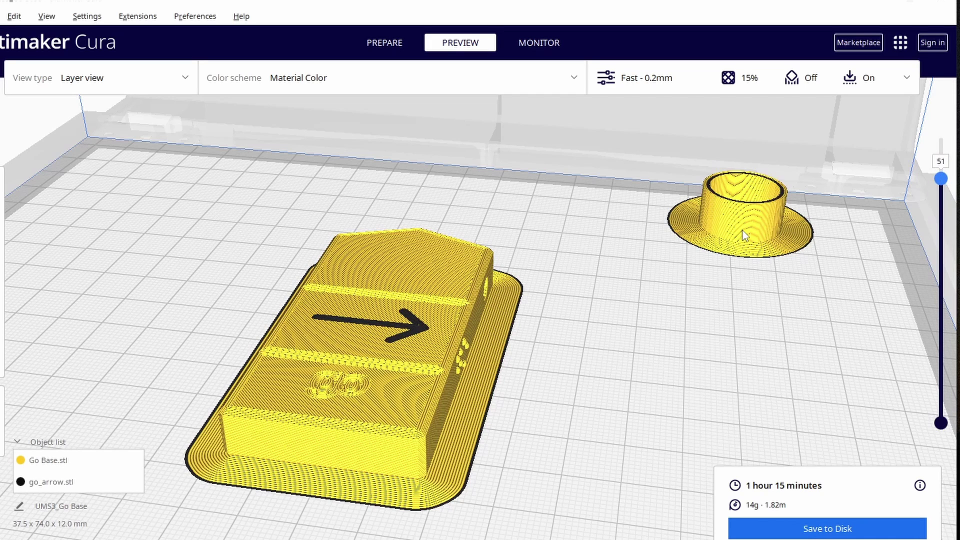
{"action": "key", "text": "Up"}
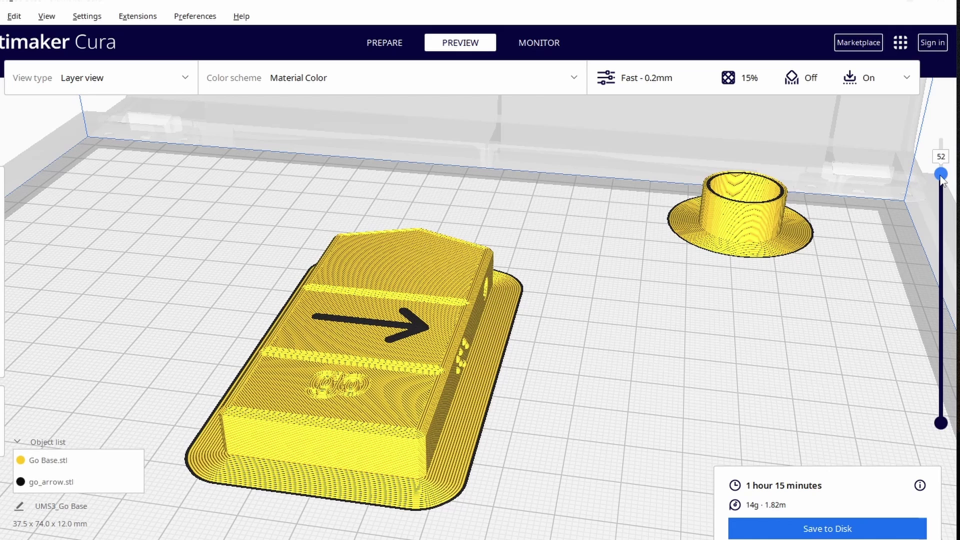
{"action": "left_click_drag", "start_coordinate": [941, 181], "coordinate": [941, 138]}
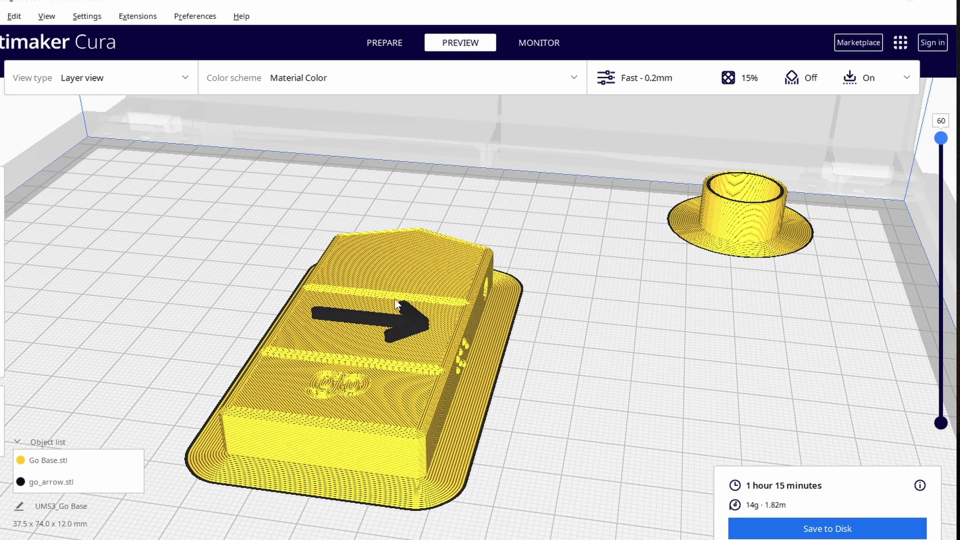